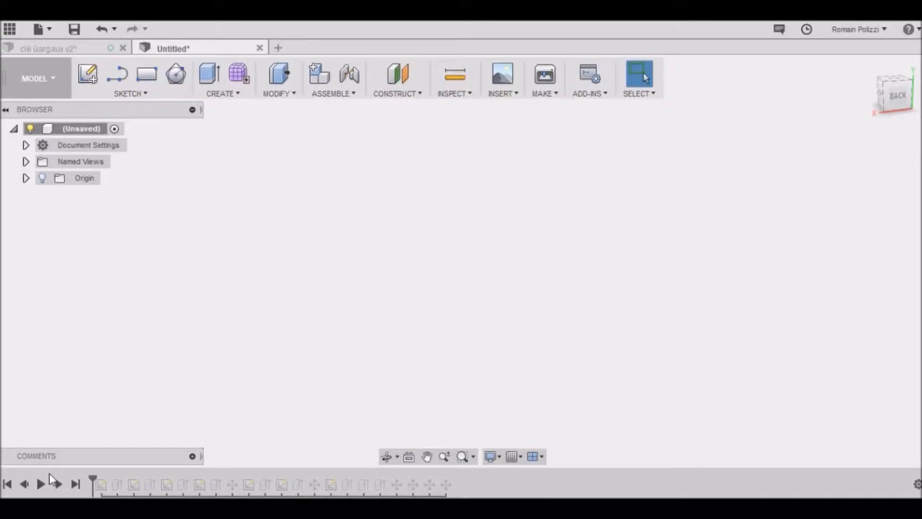
Step: Advance the design history through the first sketch and extrusion, and examine the rectangular plate's cutouts and holes from above and below
left_click(58, 484)
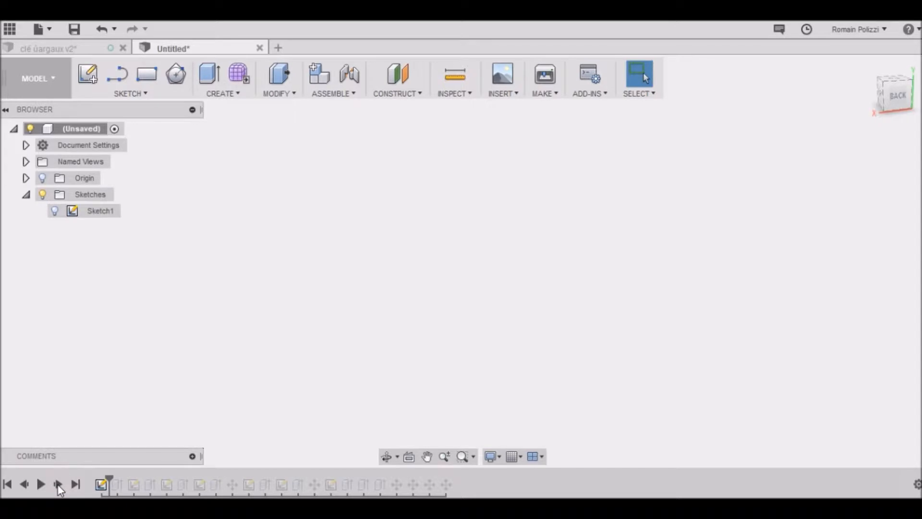
left_click(58, 484)
mouse_move(897, 99)
left_mouse_down()
mouse_move(882, 156)
mouse_move(848, 166)
mouse_move(801, 151)
mouse_move(787, 93)
mouse_move(799, 144)
mouse_move(833, 151)
mouse_move(864, 127)
mouse_move(874, 65)
mouse_move(848, 147)
mouse_move(799, 164)
left_mouse_up()
left_click(896, 98)
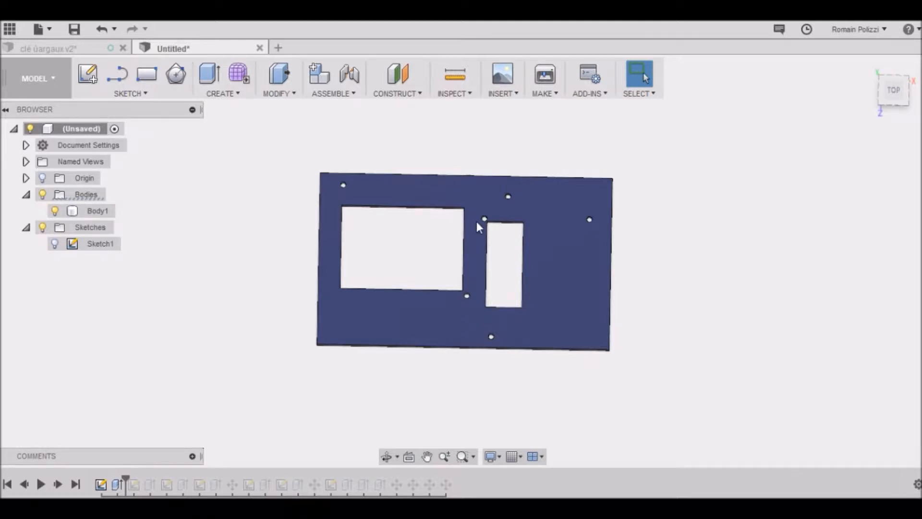
left_click(496, 224)
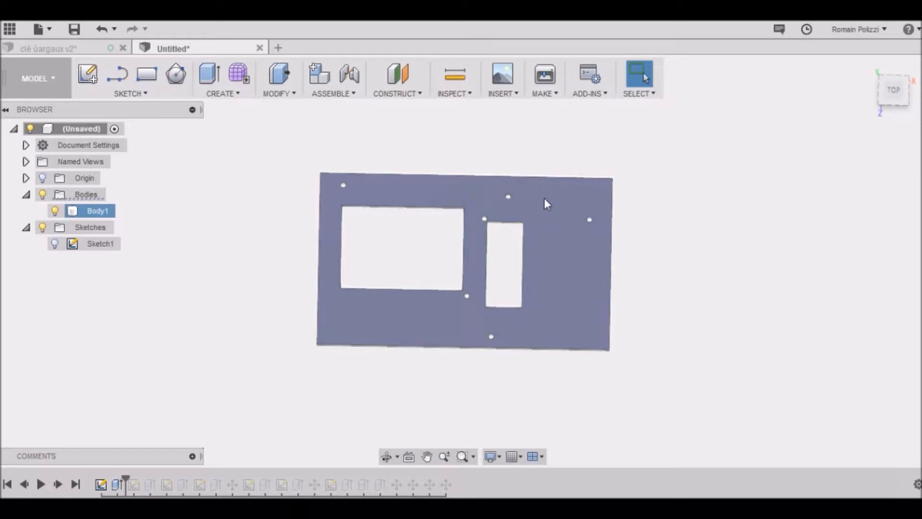
left_click(733, 178)
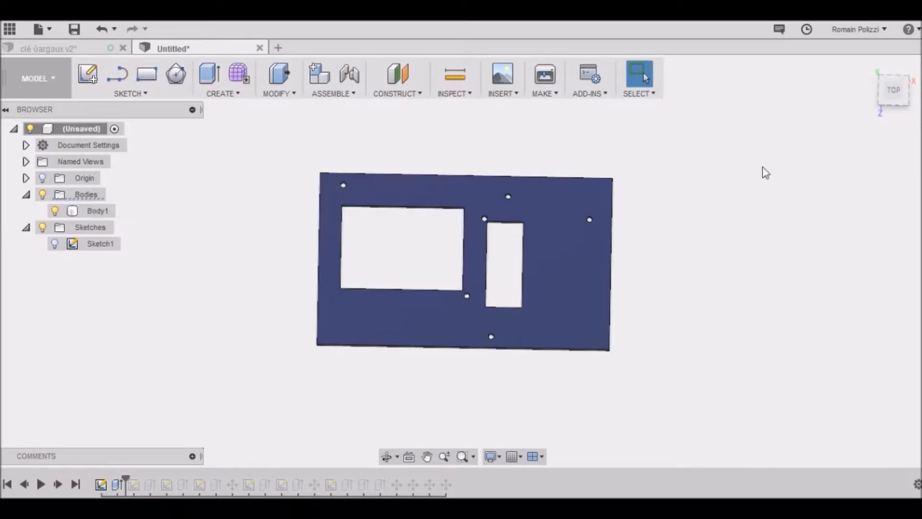
left_click_drag(895, 93, 868, 107)
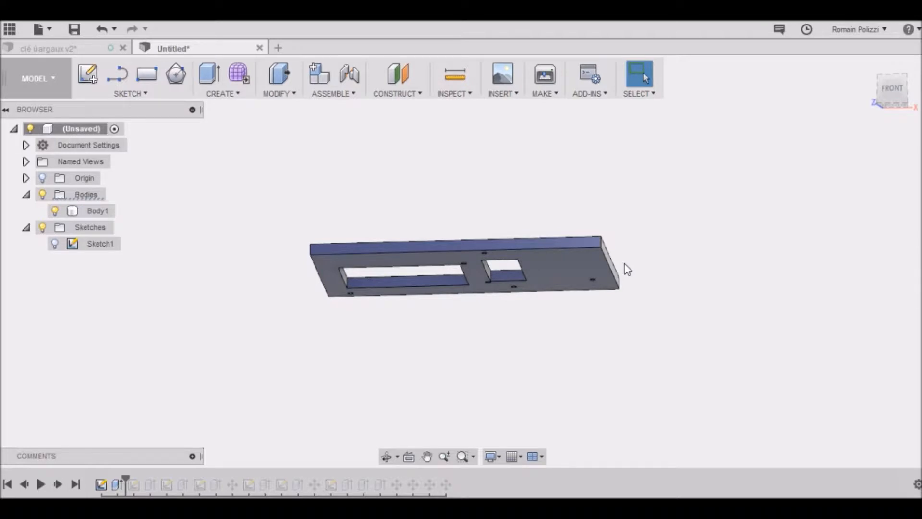
left_click(889, 76)
left_click_drag(879, 96, 883, 96)
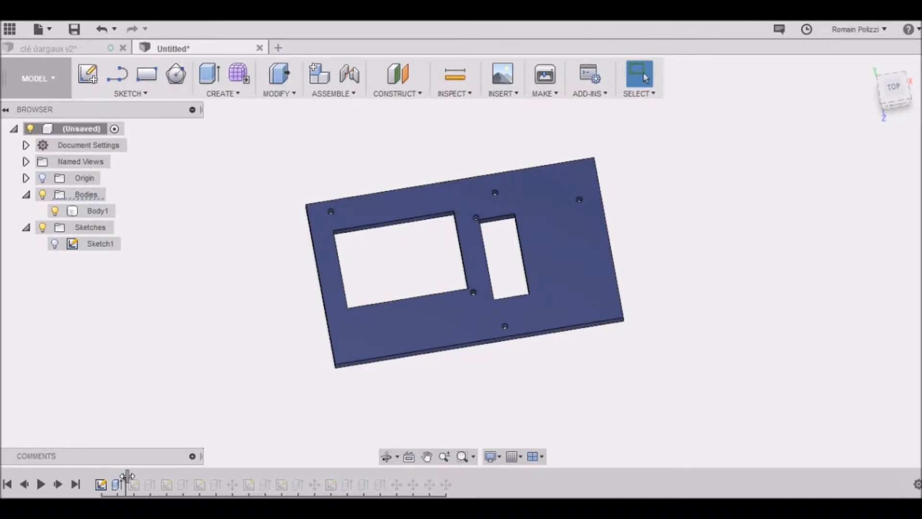
Step: Roll the design history forward through the second body's sketches, extrusions and first move, and view its placement beneath the plate
left_click_drag(128, 475, 223, 478)
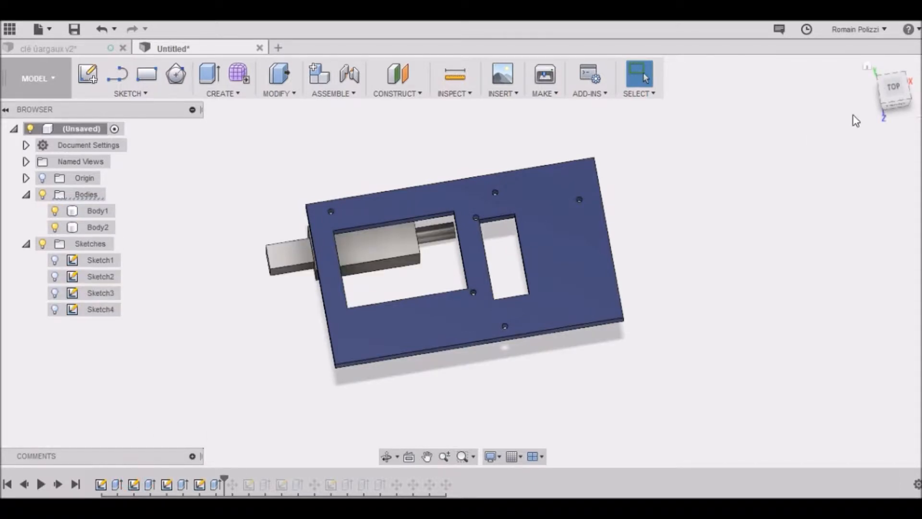
mouse_move(901, 94)
left_mouse_down()
mouse_move(865, 60)
mouse_move(830, 53)
mouse_move(721, 308)
left_mouse_up()
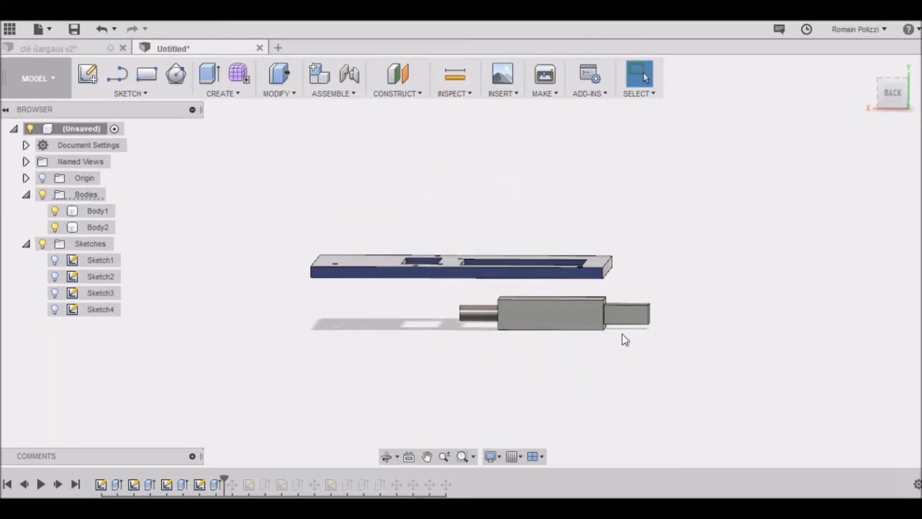
left_click(568, 313)
left_click(59, 485)
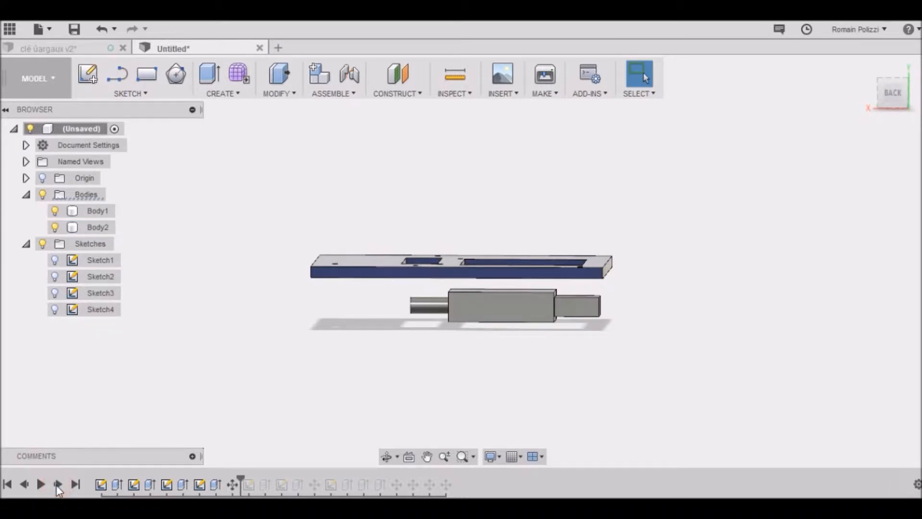
left_click_drag(902, 86, 901, 94)
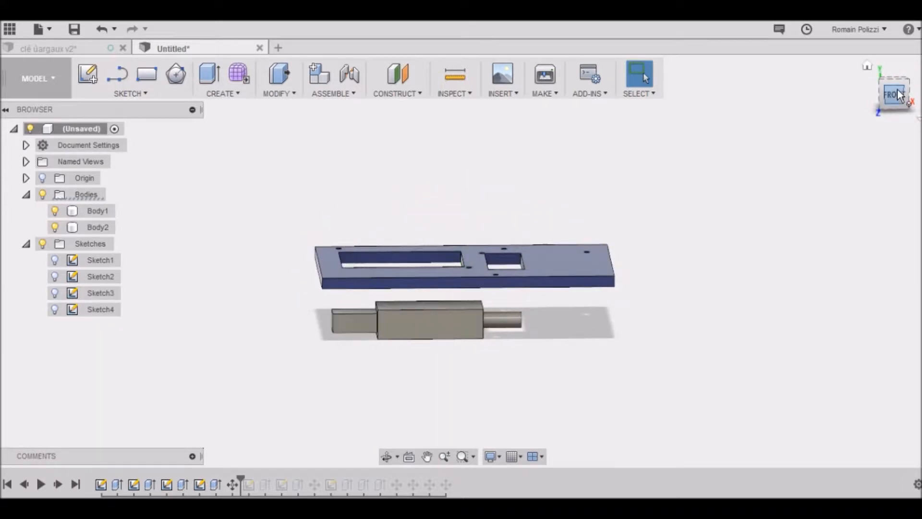
Step: Examine the plate's front and side edges and its position above the second body from the front and from above
left_click(412, 347)
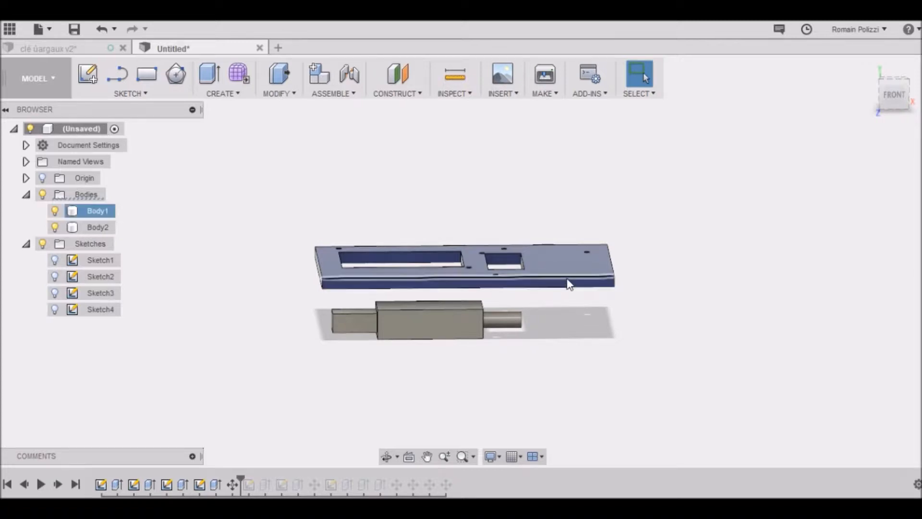
left_click_drag(892, 94, 888, 115)
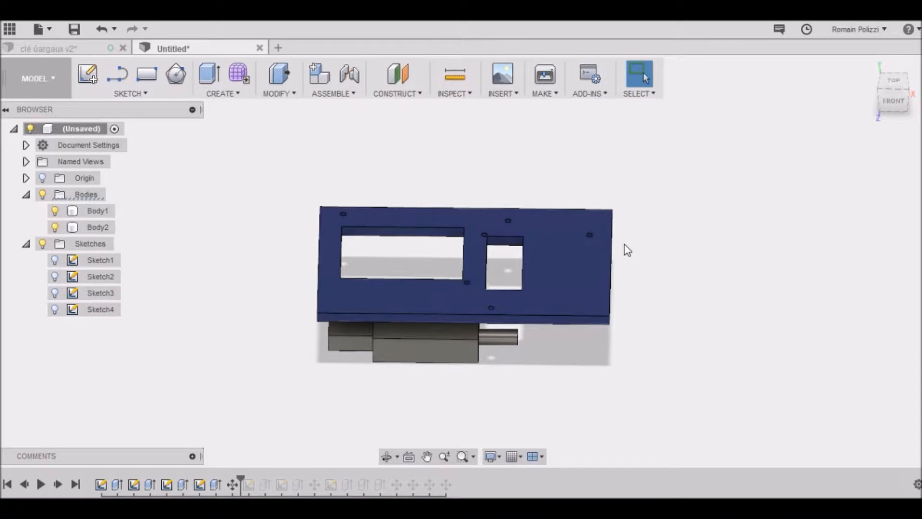
left_click(615, 271)
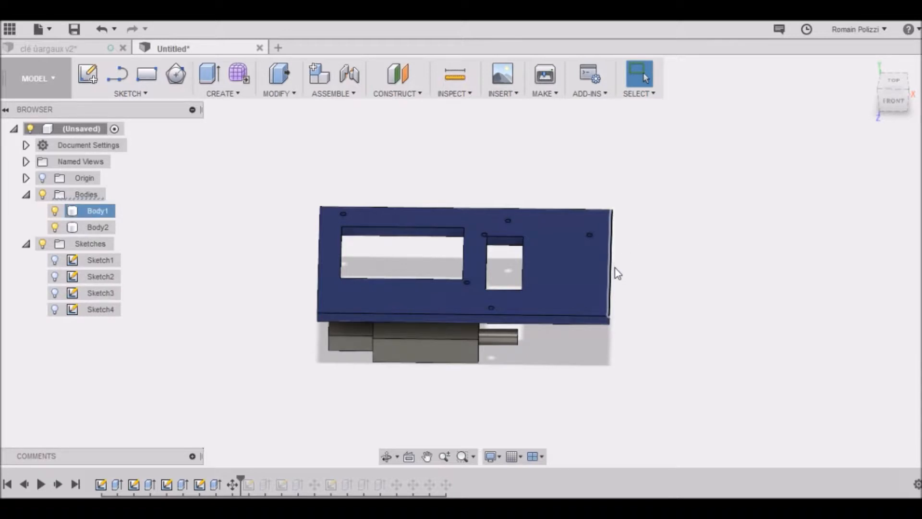
left_click(283, 297)
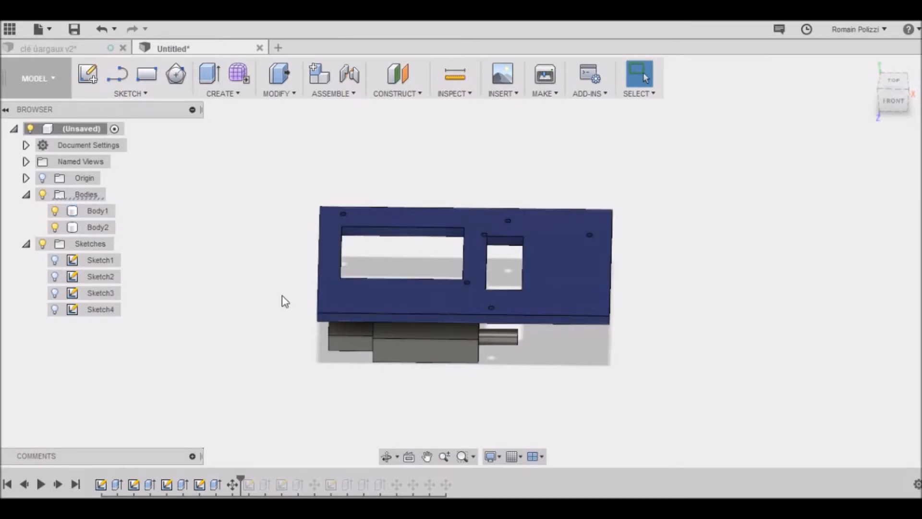
left_click(470, 293)
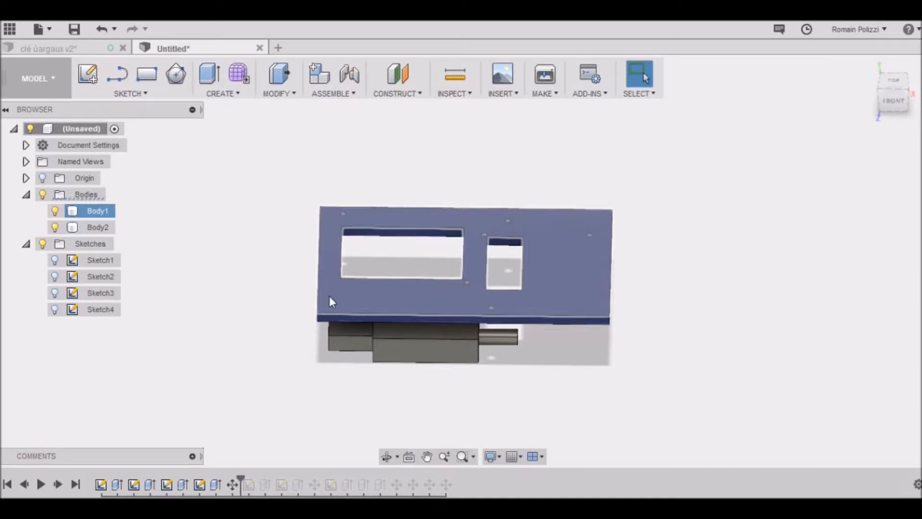
left_click(613, 270)
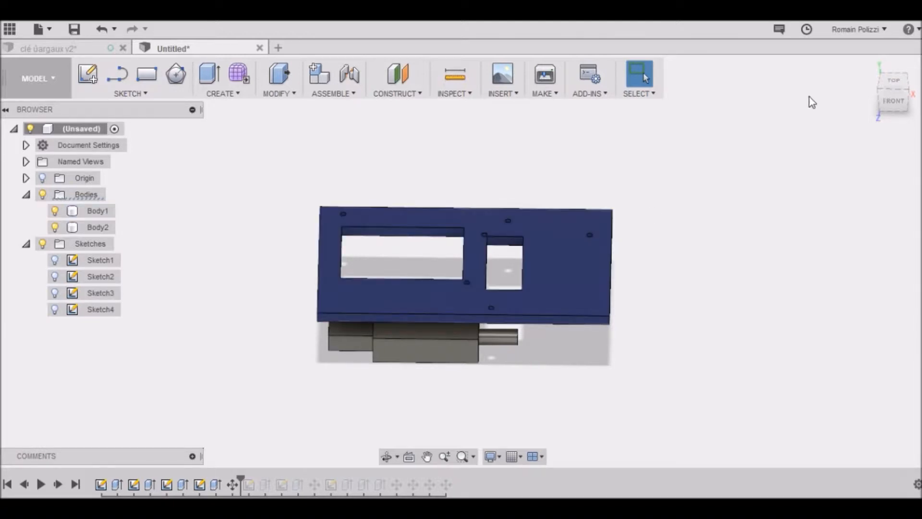
left_click(891, 94)
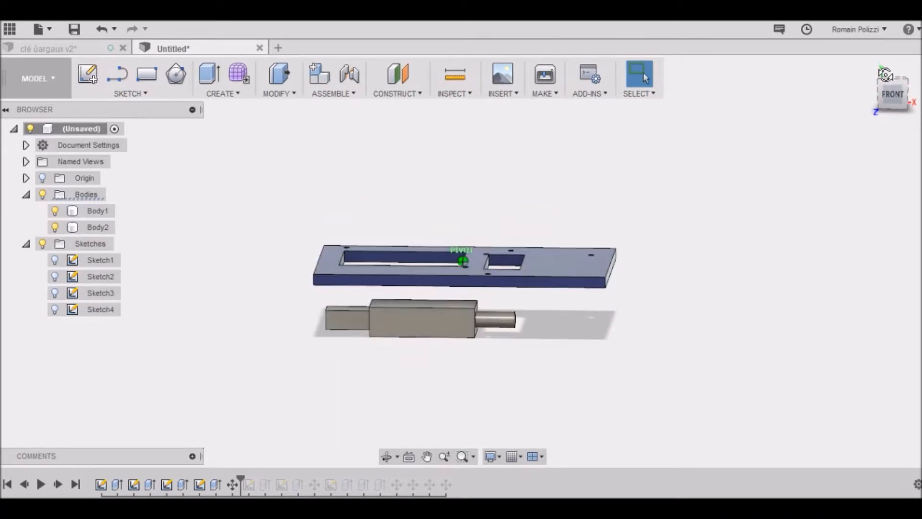
Step: Advance the design history through the sketches and extrusions of the two end blocks, and inspect them at both ends of the plate
left_click(57, 484)
left_click(57, 484)
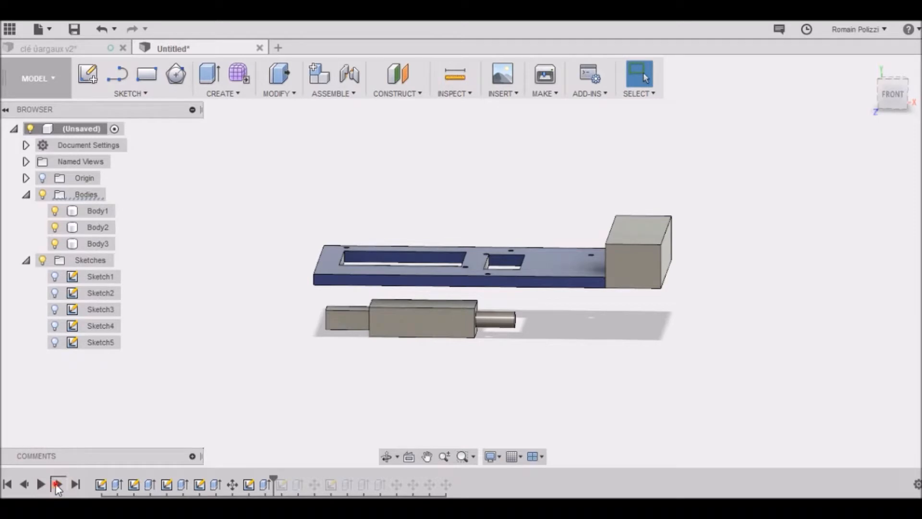
left_click(57, 484)
left_click(57, 484)
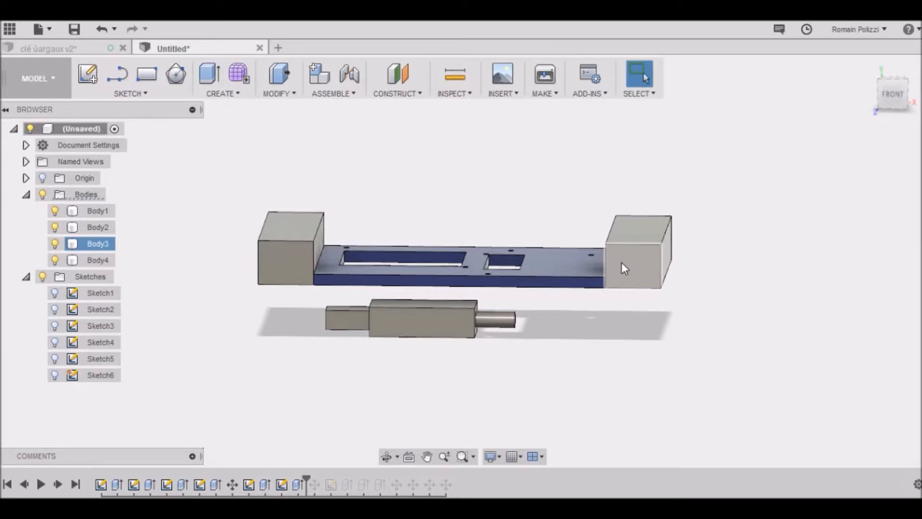
left_click(867, 87)
left_click_drag(859, 116, 886, 91)
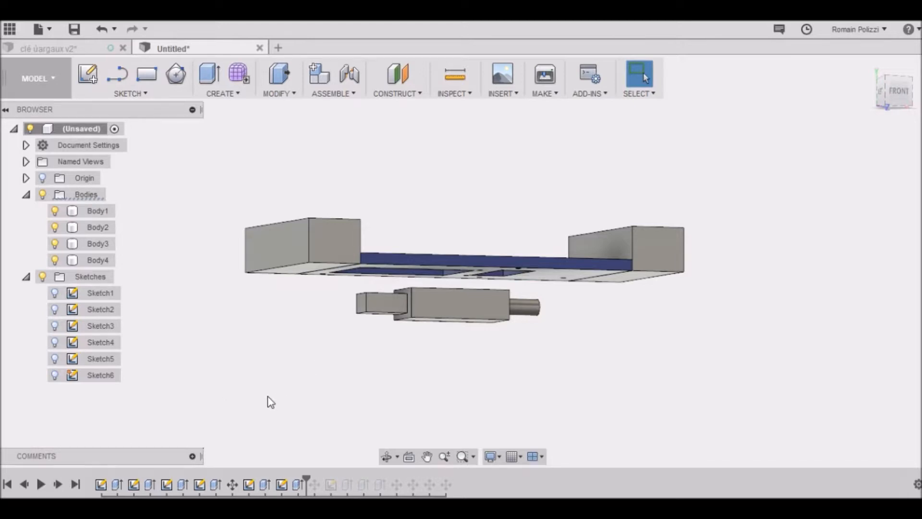
scroll(271, 401, "up", 1)
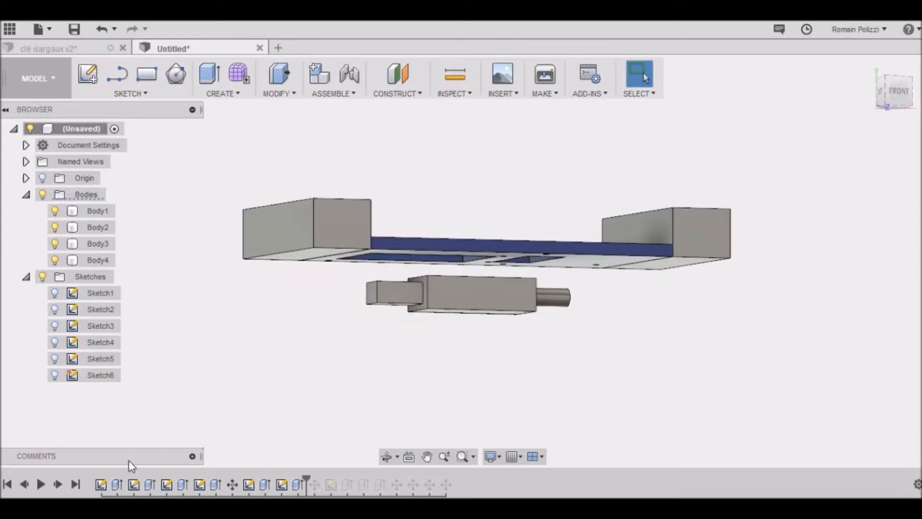
Step: Advance the design history past the second move and the rounded rectangular housing sketch, and examine that profile around the parts
left_click(51, 486)
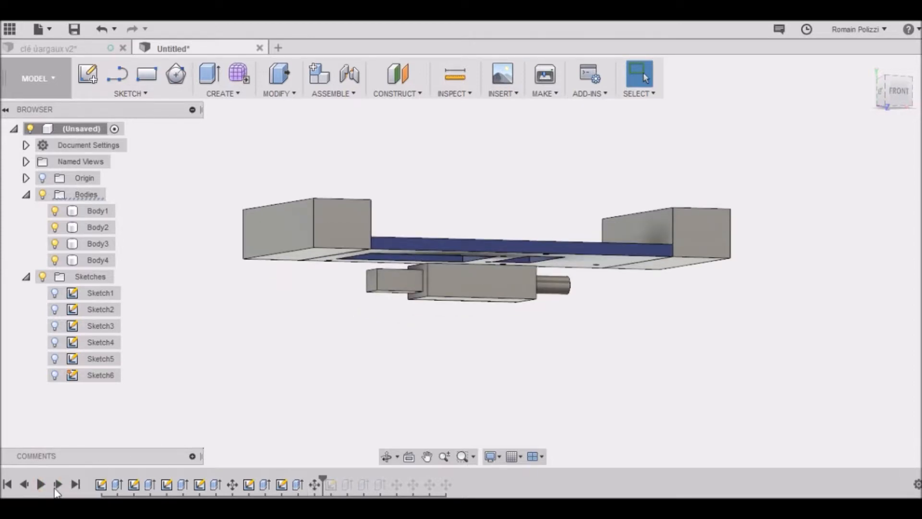
left_click(57, 484)
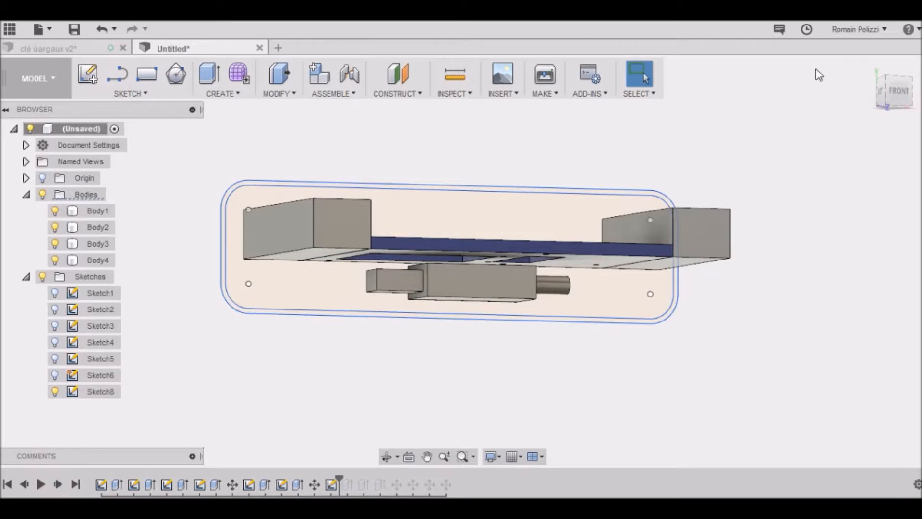
left_click_drag(888, 89, 854, 109)
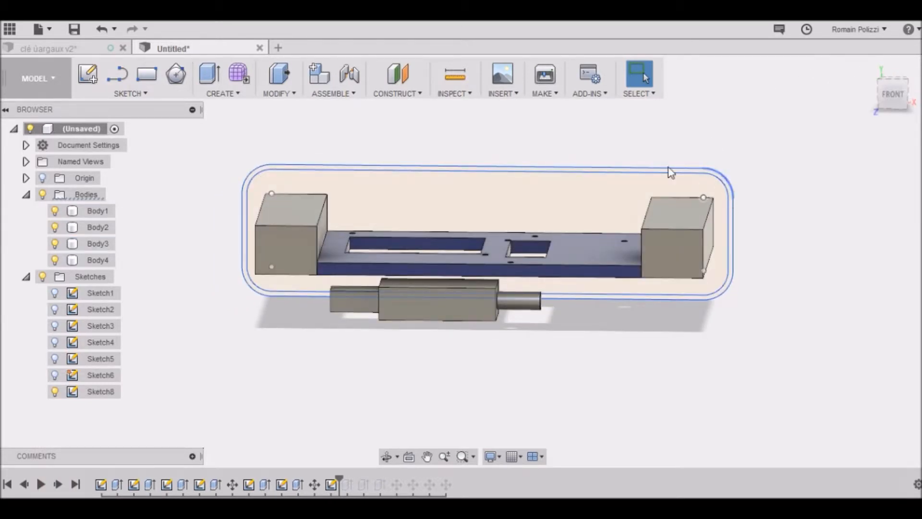
left_click(144, 94)
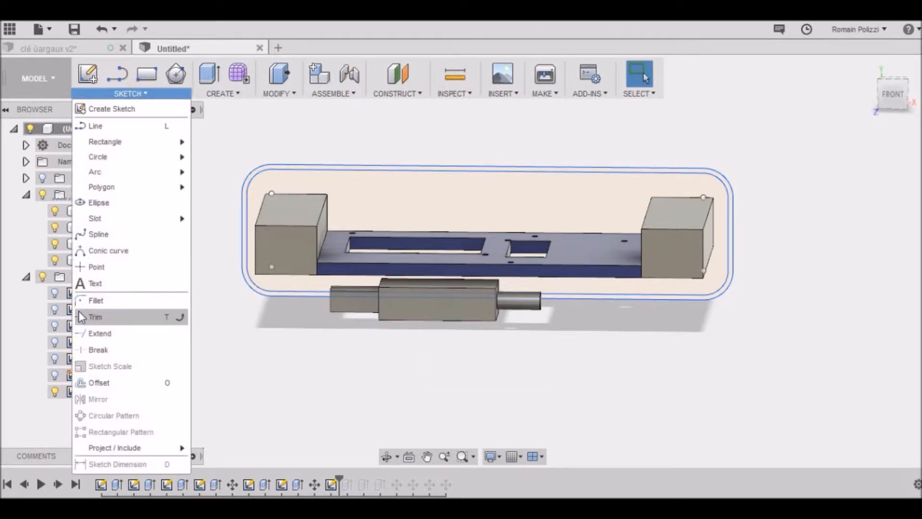
left_click(891, 92)
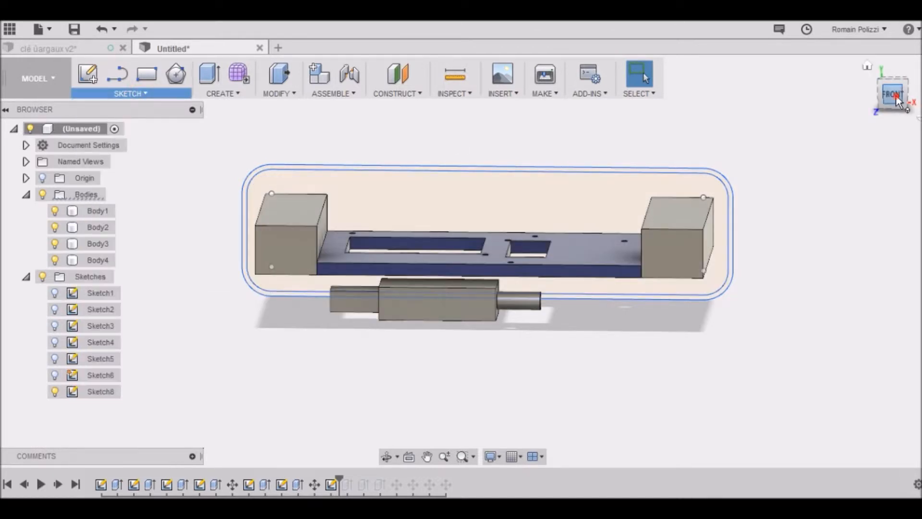
left_click(892, 92)
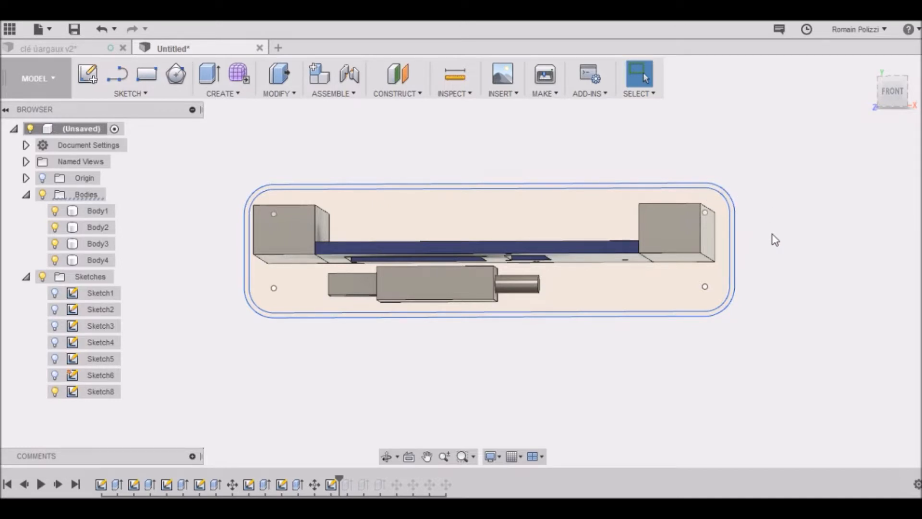
left_click(896, 98)
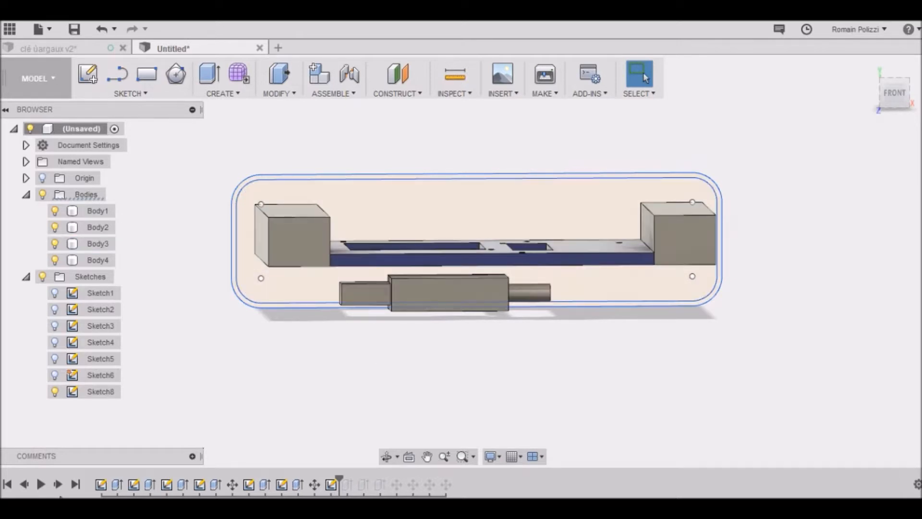
Step: Advance the design history through the housing extrusion, view it from the side, and roll forward to the last feature
left_click(59, 484)
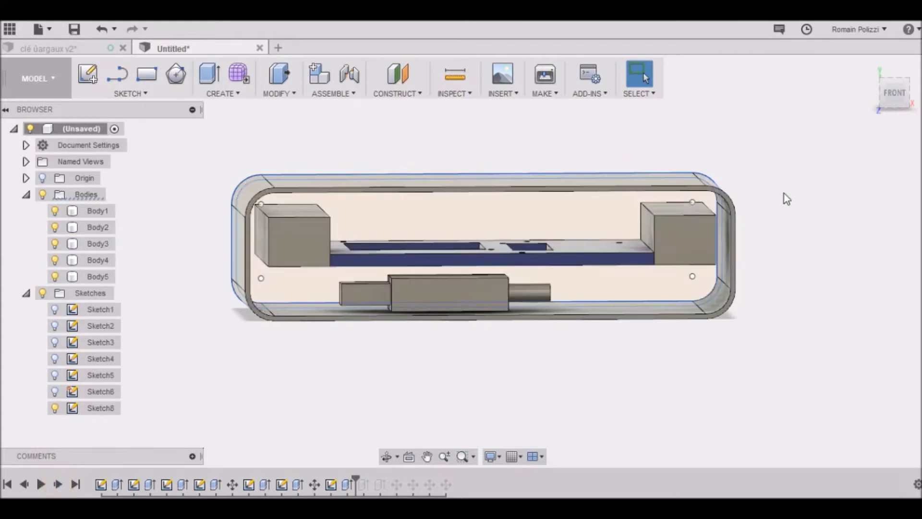
mouse_move(887, 88)
left_mouse_down()
mouse_move(826, 117)
mouse_move(788, 94)
mouse_move(763, 92)
mouse_move(586, 128)
mouse_move(365, 89)
mouse_move(273, 164)
mouse_move(235, 130)
mouse_move(254, 89)
mouse_move(180, 113)
mouse_move(137, 103)
mouse_move(192, 125)
mouse_move(240, 123)
mouse_move(257, 202)
mouse_move(257, 171)
mouse_move(207, 115)
mouse_move(159, 79)
mouse_move(154, 94)
left_mouse_up()
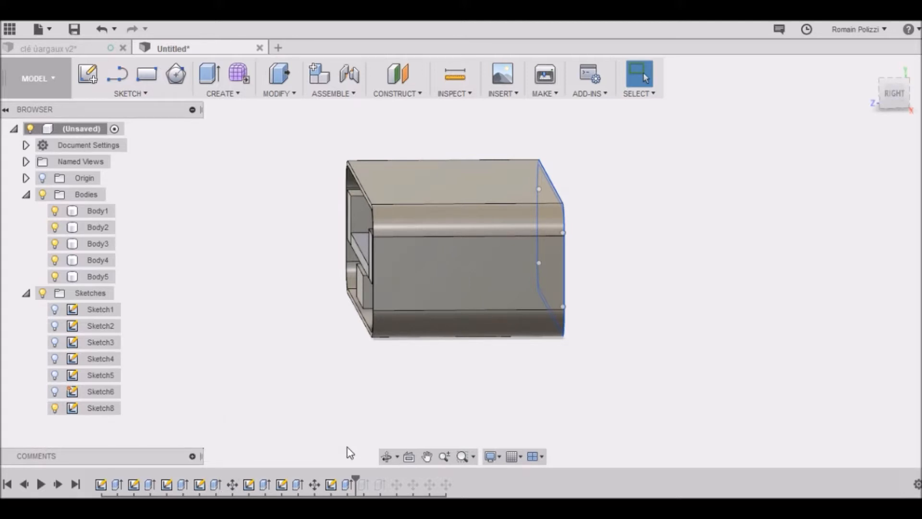
left_click(71, 484)
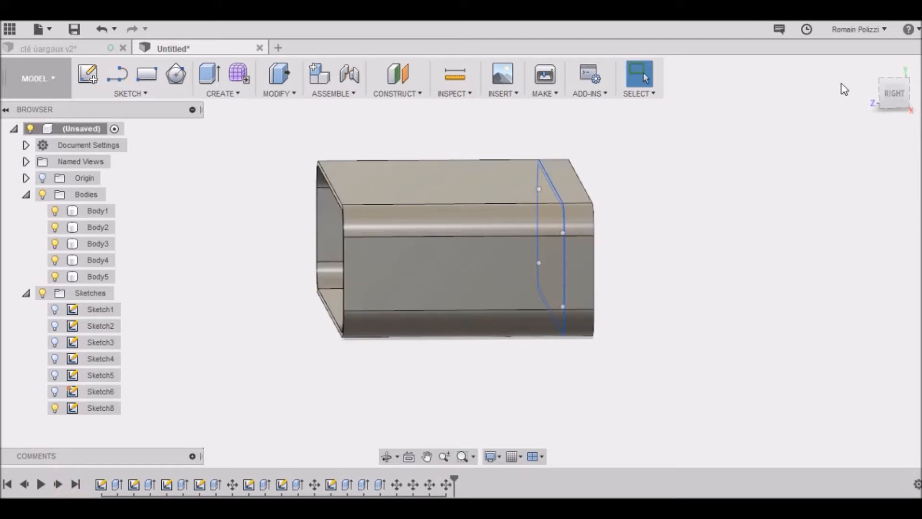
Step: Examine the parts inside the open housing from several angles and check the length of the housing's side edge
mouse_move(888, 94)
left_mouse_down()
mouse_move(773, 112)
mouse_move(754, 98)
mouse_move(749, 80)
mouse_move(765, 99)
mouse_move(799, 105)
mouse_move(824, 92)
left_mouse_up()
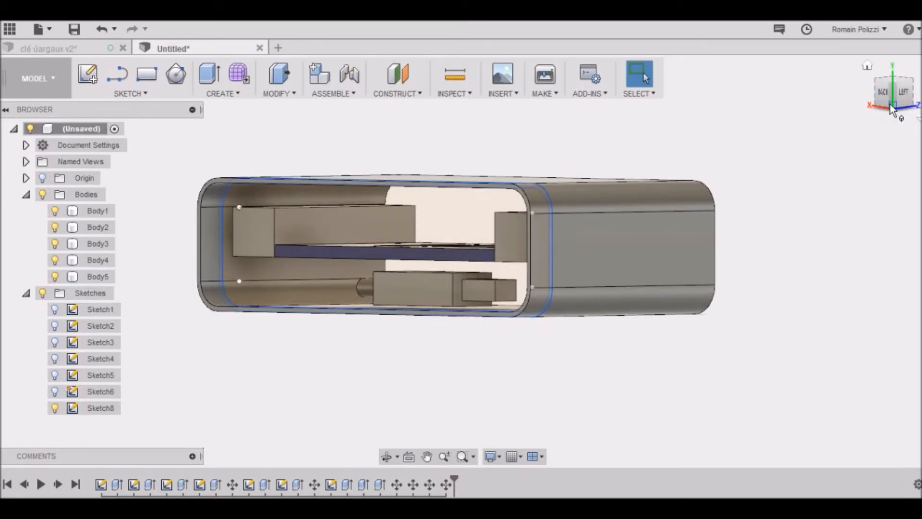
mouse_move(896, 99)
left_mouse_down()
mouse_move(891, 117)
mouse_move(835, 94)
mouse_move(808, 113)
mouse_move(752, 114)
mouse_move(684, 98)
mouse_move(661, 112)
mouse_move(623, 108)
left_mouse_up()
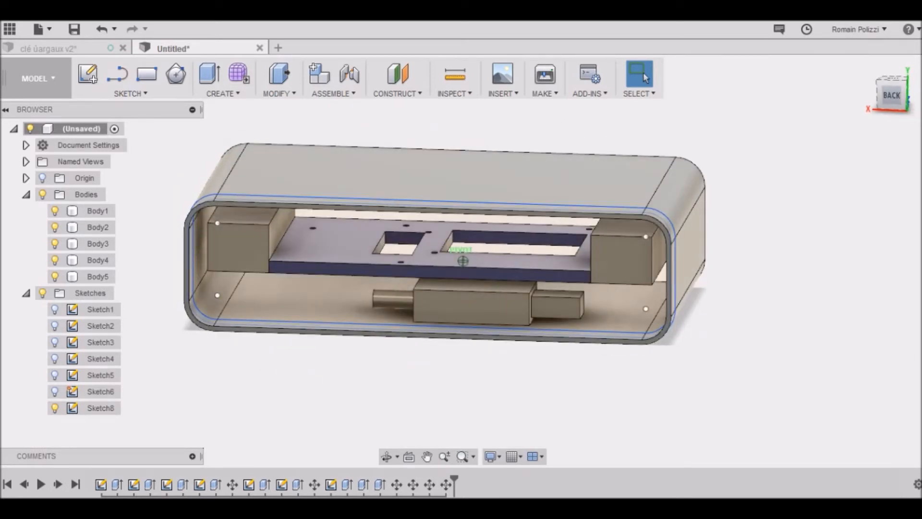
left_click_drag(623, 108, 638, 100)
mouse_move(887, 107)
left_mouse_down()
mouse_move(895, 98)
mouse_move(914, 106)
left_mouse_up()
left_click(292, 225)
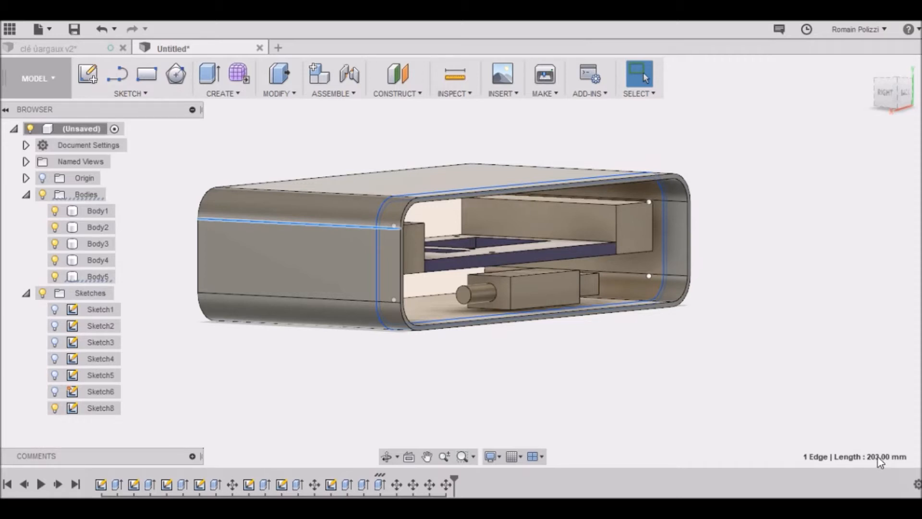
left_click(890, 100)
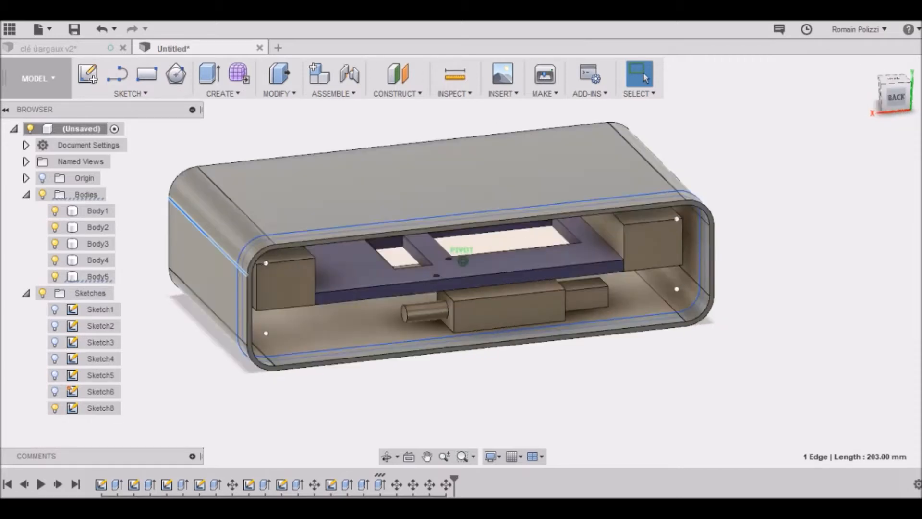
Step: Examine the finished housing from the back, side and front, checking how the plate, end blocks and component sit inside it
left_click_drag(892, 100, 895, 91)
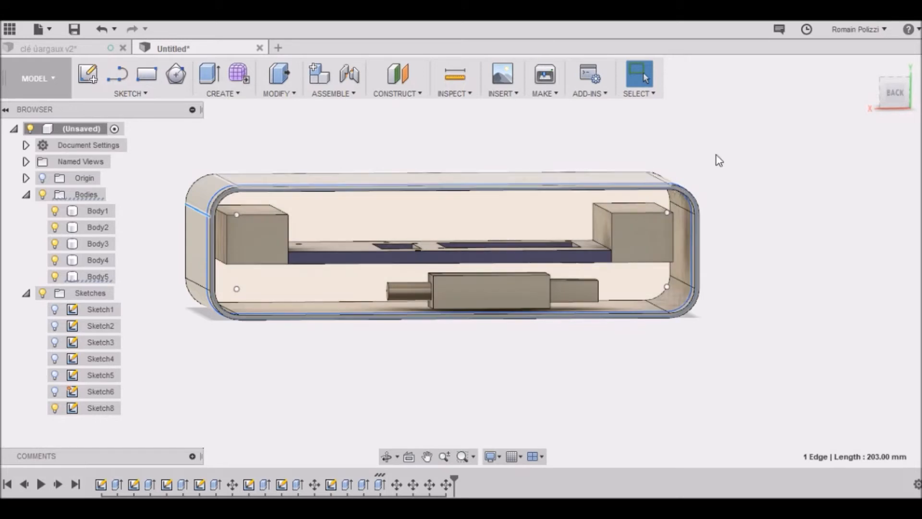
left_click_drag(885, 94, 888, 98)
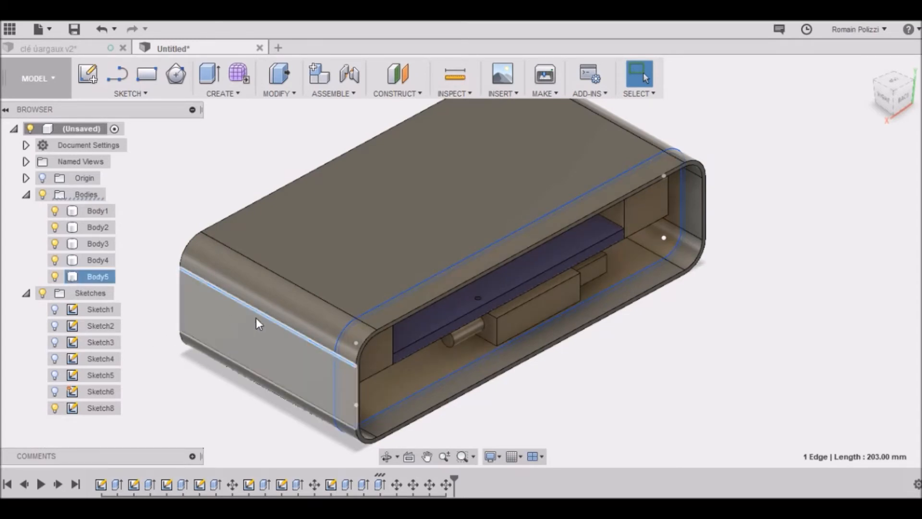
left_click(880, 101)
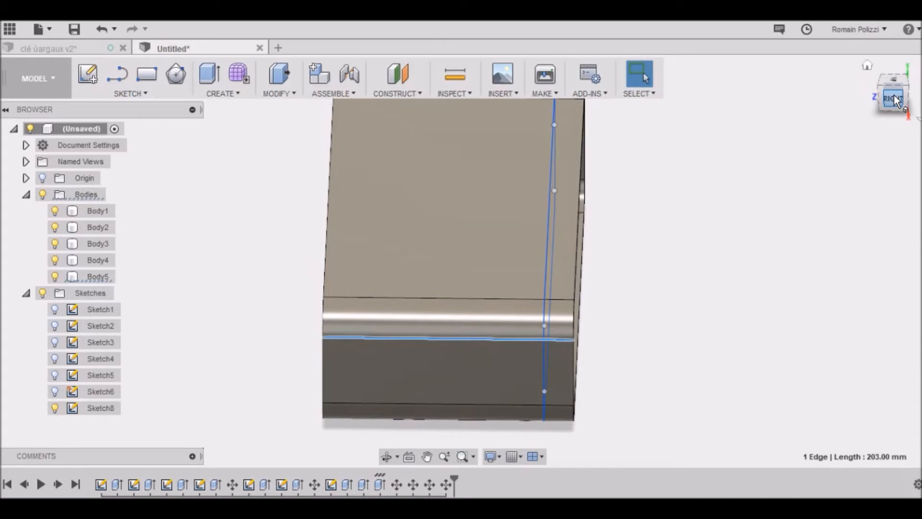
mouse_move(896, 101)
left_mouse_down()
mouse_move(823, 57)
mouse_move(769, 94)
mouse_move(737, 99)
mouse_move(538, 101)
left_mouse_up()
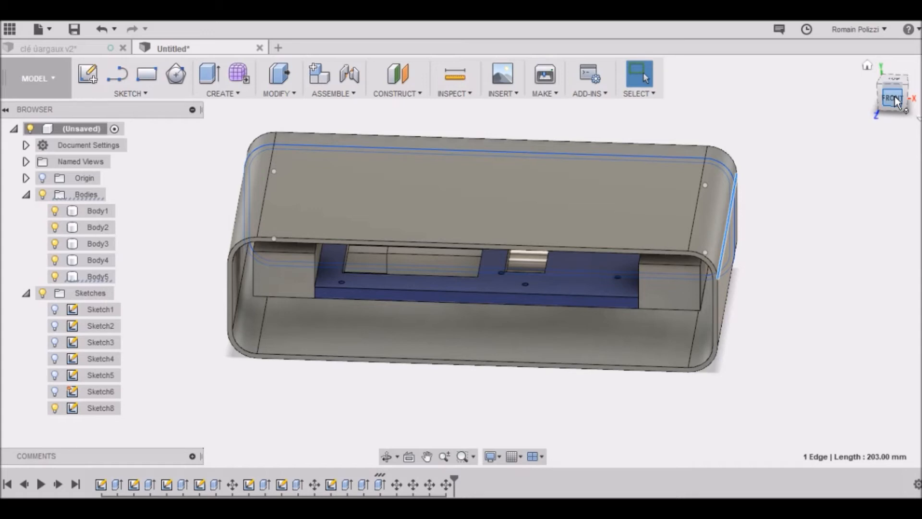
mouse_move(897, 103)
left_mouse_down()
mouse_move(860, 87)
mouse_move(862, 100)
left_mouse_up()
mouse_move(577, 269)
middle_mouse_down("shift")
mouse_move(513, 231)
mouse_move(447, 288)
mouse_move(365, 298)
mouse_move(307, 231)
mouse_move(288, 183)
mouse_move(288, 365)
mouse_move(259, 283)
middle_mouse_up("shift")
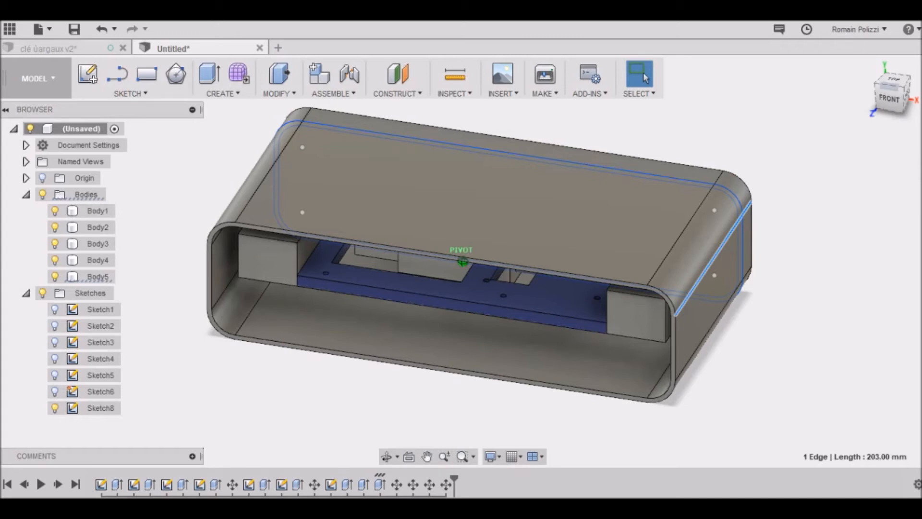
middle_click_drag(260, 284, 256, 282, "shift")
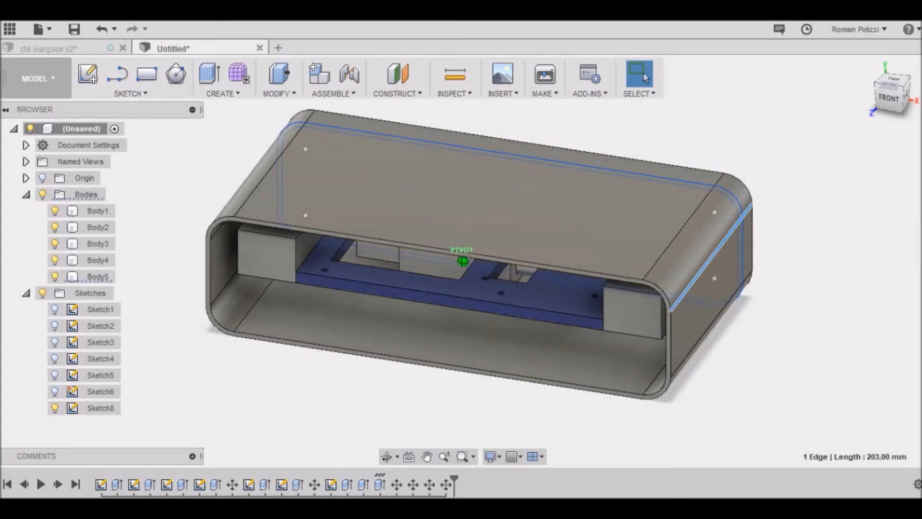
middle_click_drag(255, 281, 267, 267, "shift")
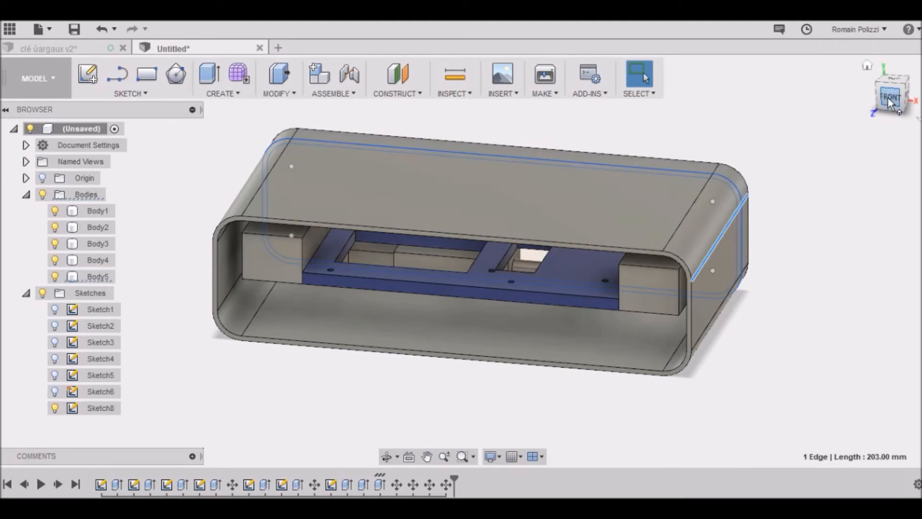
mouse_move(888, 99)
left_mouse_down()
mouse_move(768, 85)
mouse_move(884, 106)
left_mouse_up()
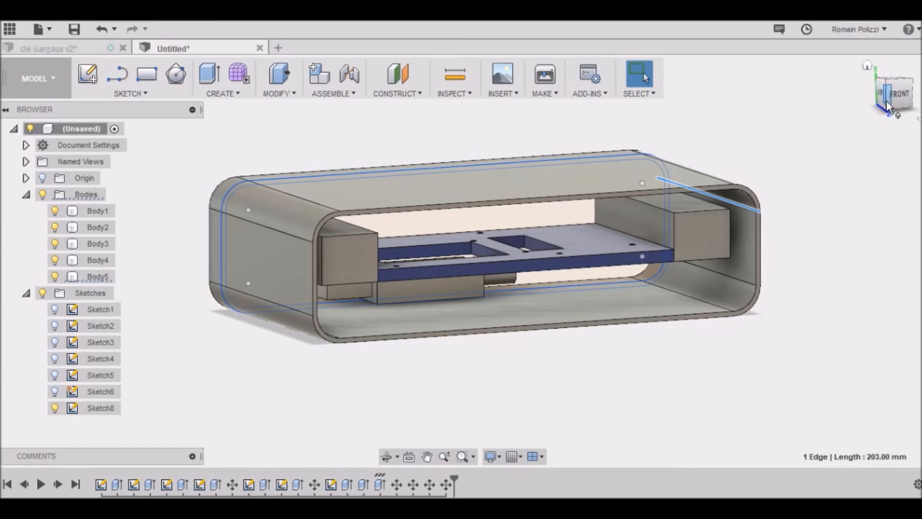
mouse_move(875, 98)
left_mouse_down()
mouse_move(792, 116)
mouse_move(727, 217)
left_mouse_up()
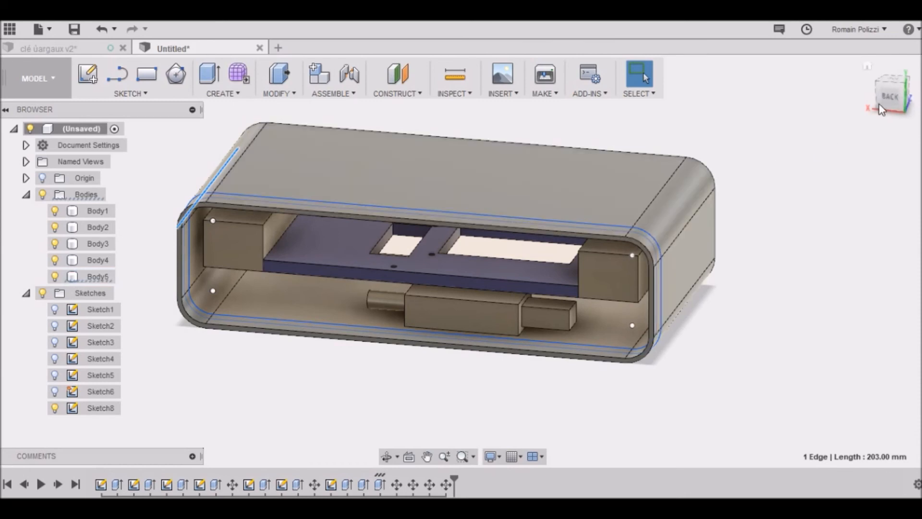
left_click(897, 85)
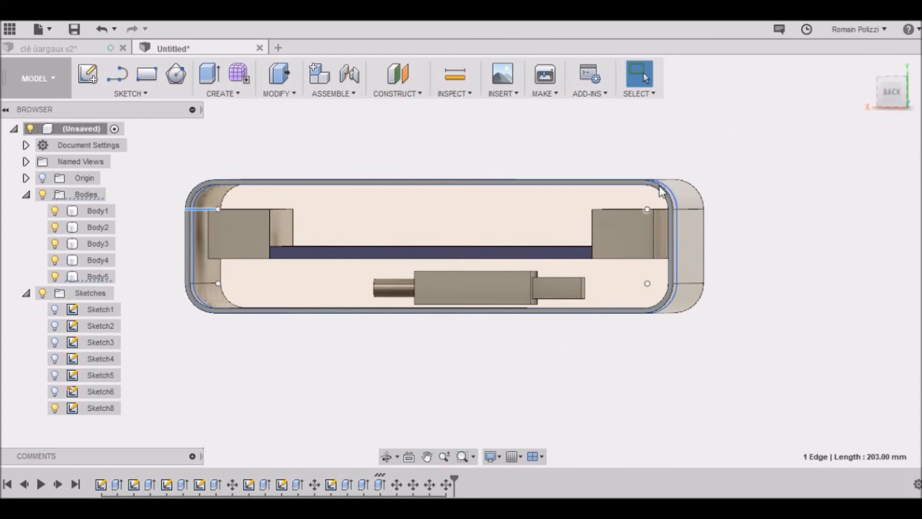